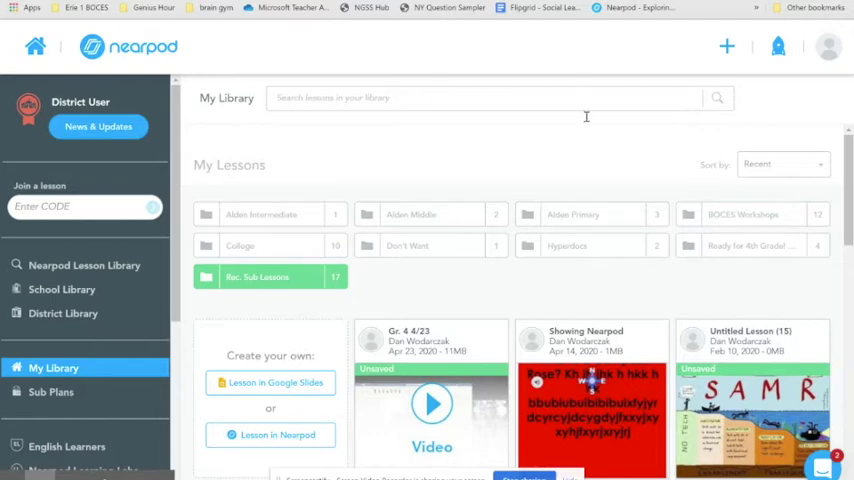
scroll(128, 345, "down", 3)
scroll(100, 348, "down", 3)
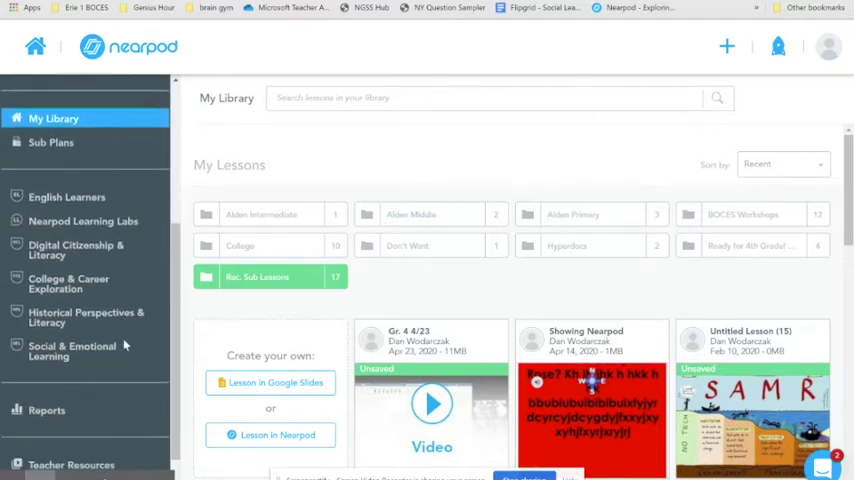
scroll(90, 352, "down", 2)
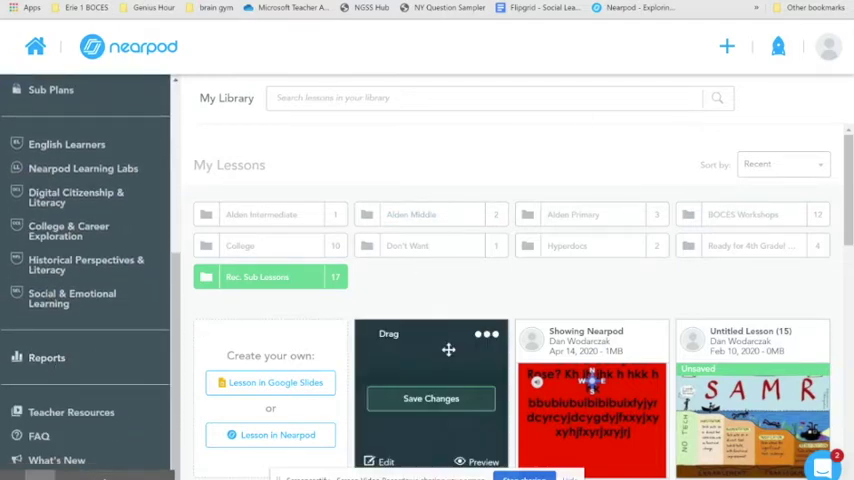
Step: Download the April 1 Teaching Nearpod (Beard) session report as a Session-view PDF to Local Drive
mouse_move(431, 395)
left_click(47, 357)
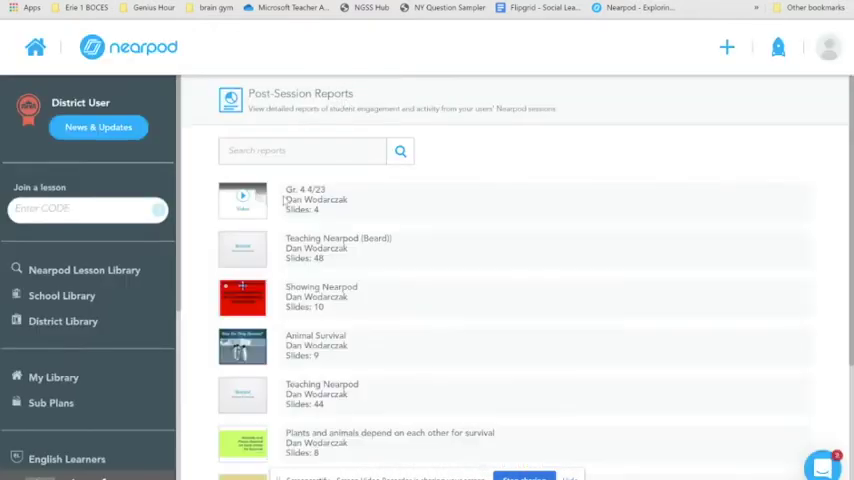
scroll(343, 190, "down", 1)
left_click(343, 190)
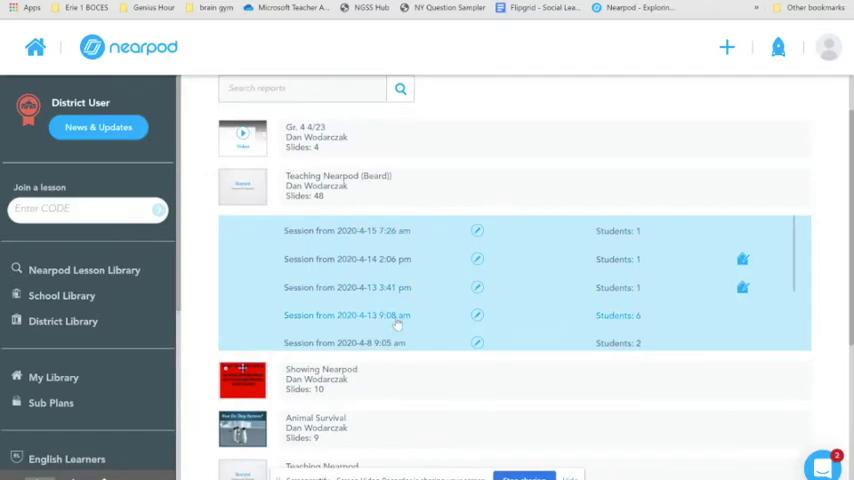
scroll(372, 305, "down", 2)
left_click(347, 277)
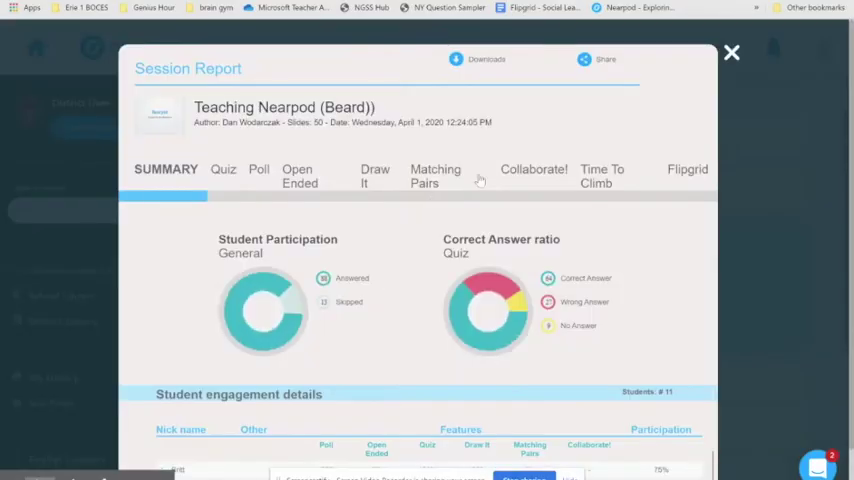
left_click(480, 59)
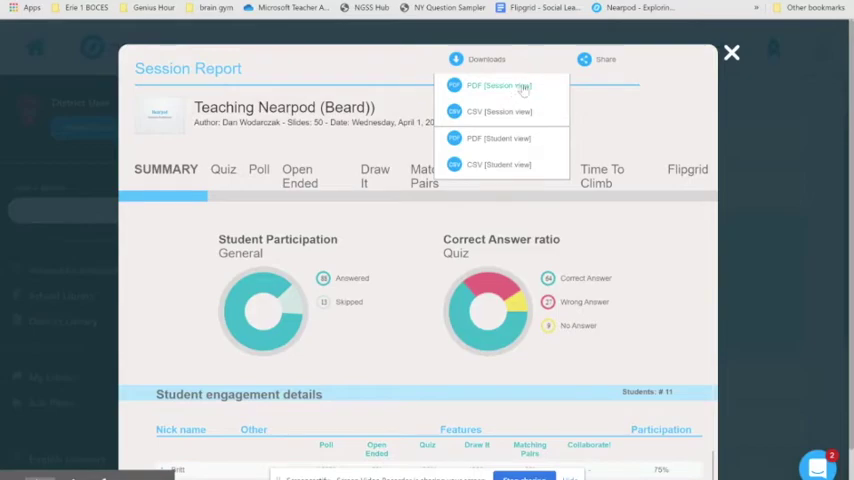
left_click(523, 89)
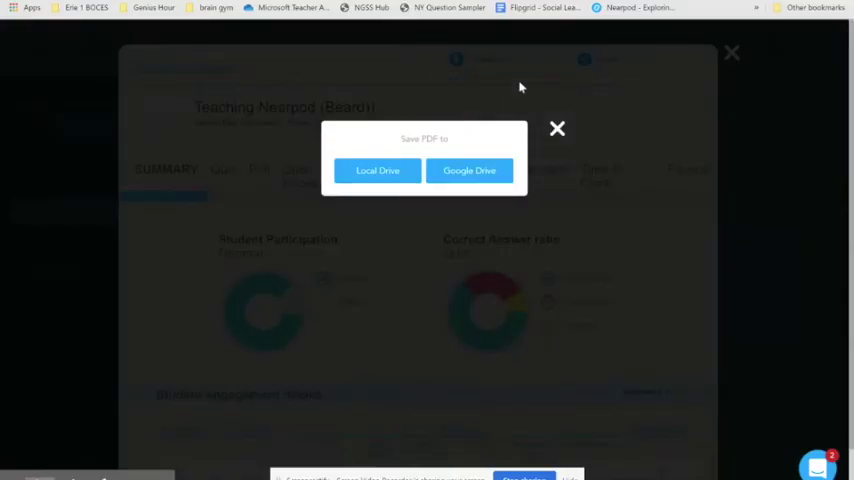
left_click(388, 176)
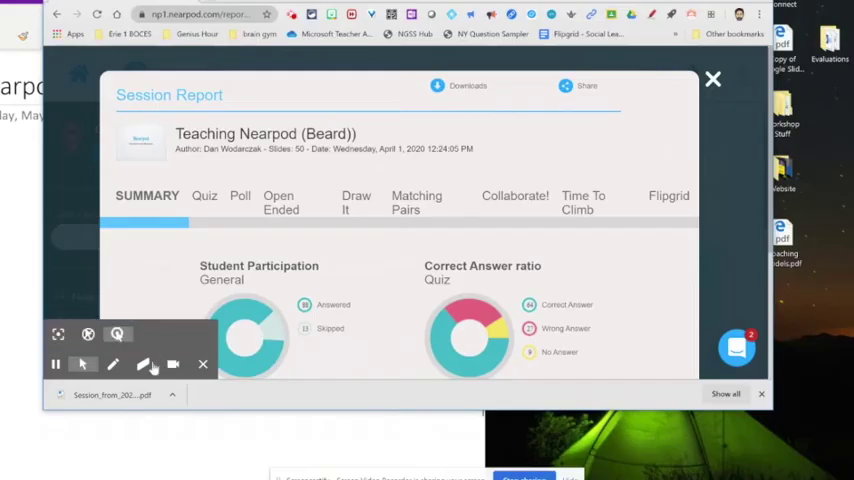
Step: Drag the Session_from PDF from Chrome's download bar onto the desktop
left_click_drag(112, 394, 657, 459)
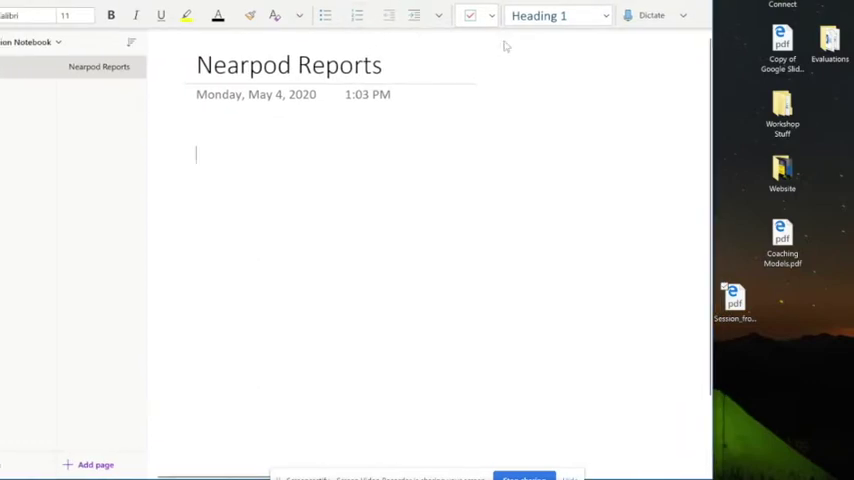
Step: Drop the desktop session PDF into the Nearpod Reports page body
left_click(632, 250)
mouse_move(735, 305)
left_mouse_down()
mouse_move(433, 286)
mouse_move(268, 218)
left_mouse_up()
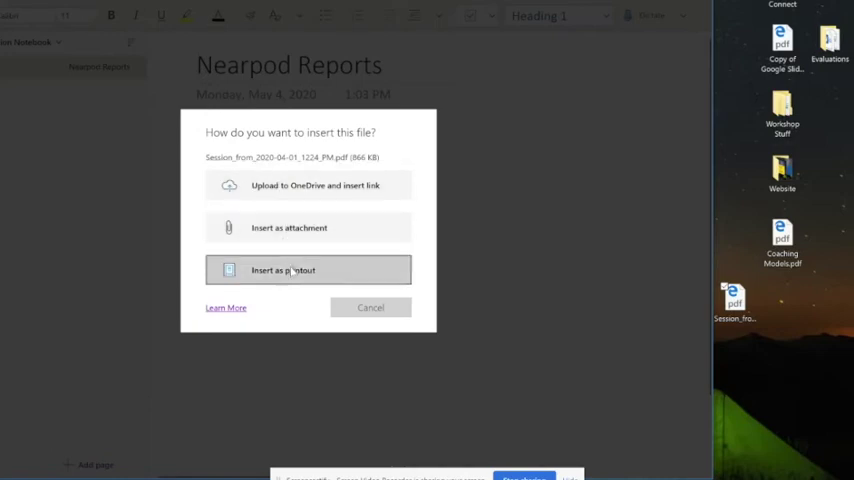
Step: Insert the session PDF as a printout and hide the navigation pane
left_click(292, 270)
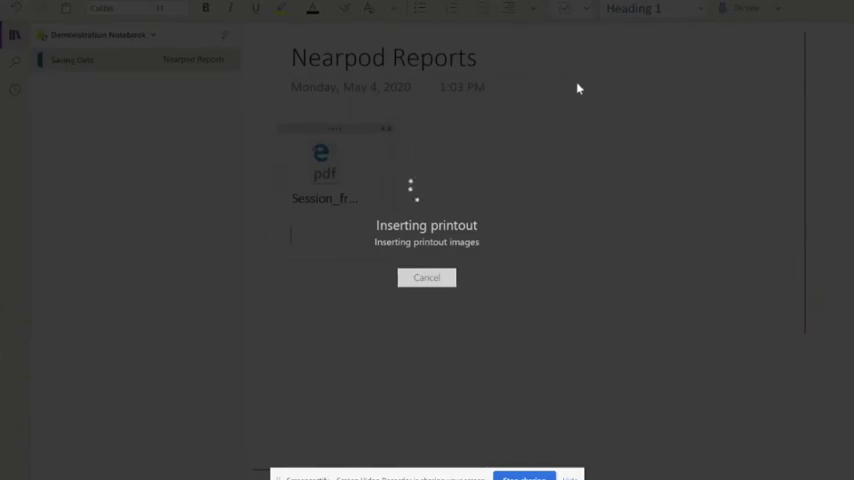
scroll(555, 120, "down", 3)
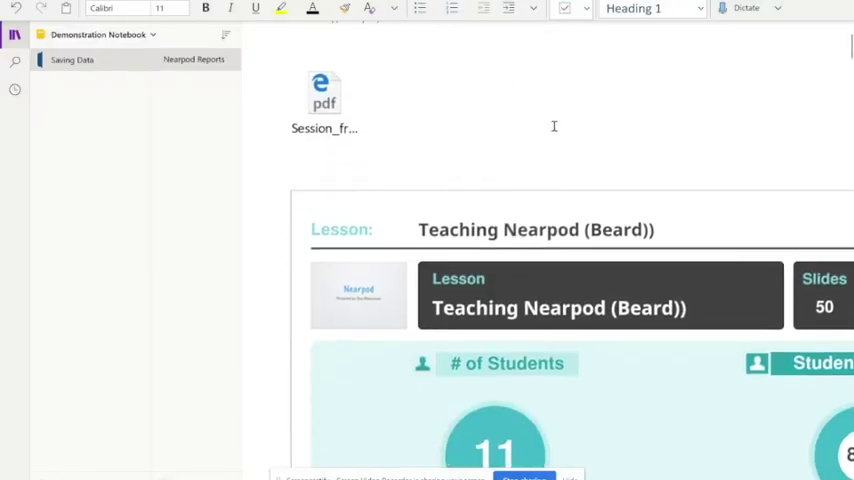
scroll(555, 120, "down", 2)
scroll(552, 128, "down", 1)
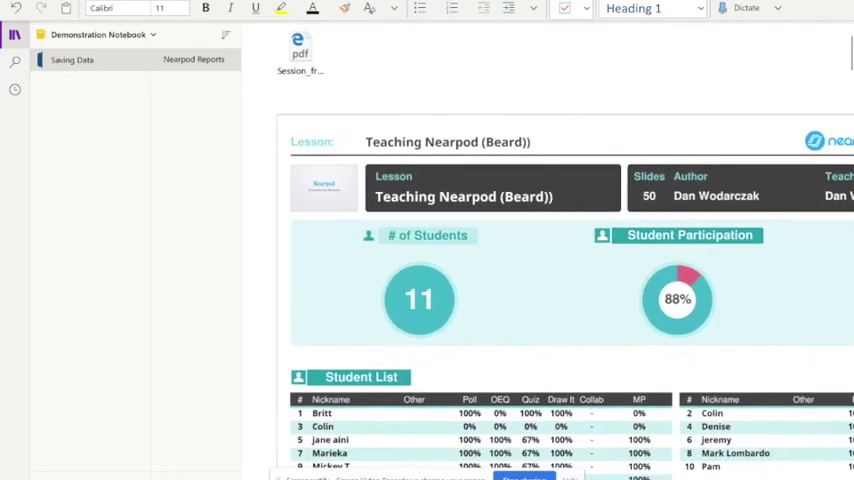
left_click(14, 34)
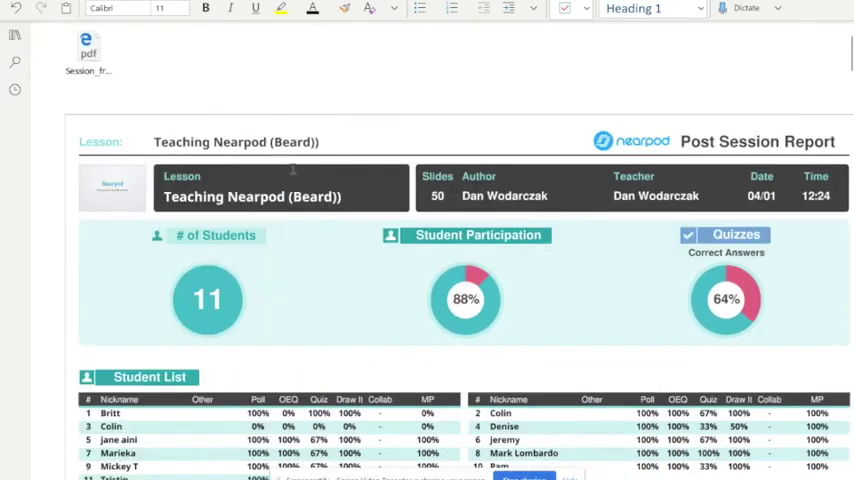
scroll(333, 172, "down", 2)
scroll(333, 172, "down", 1)
scroll(333, 172, "down", 3)
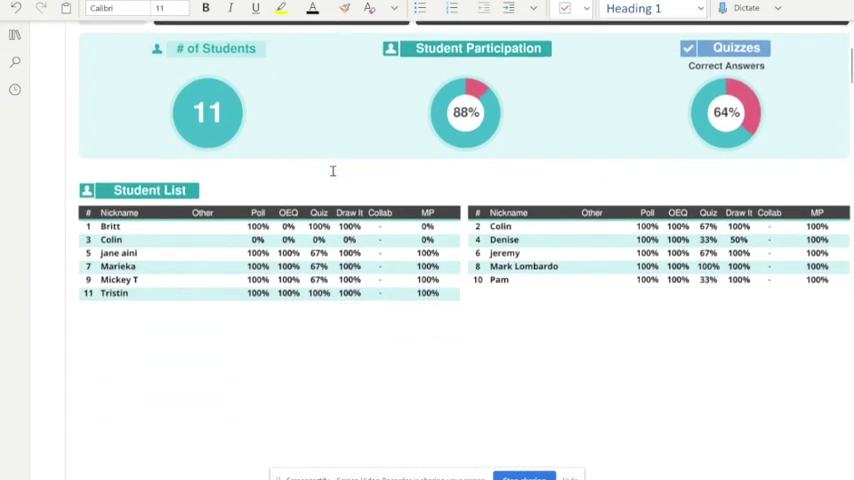
scroll(333, 172, "down", 3)
scroll(333, 172, "down", 2)
scroll(333, 172, "down", 2)
scroll(333, 172, "up", 3)
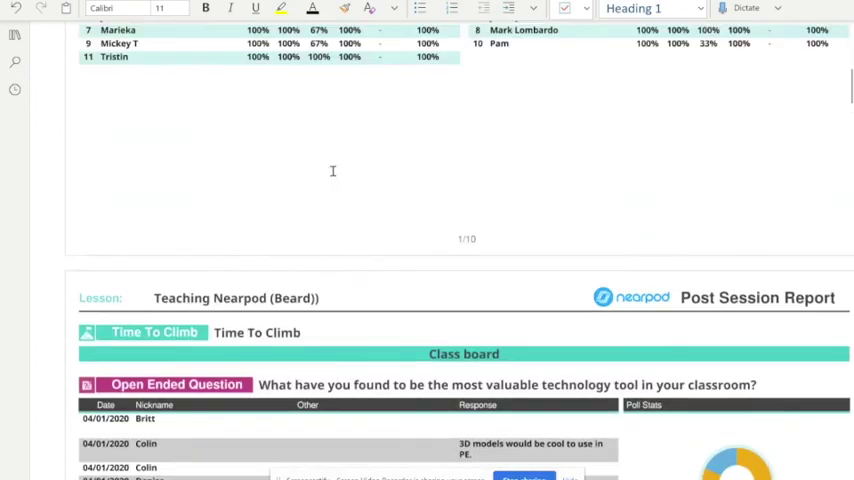
scroll(333, 171, "up", 3)
scroll(333, 171, "up", 2)
scroll(333, 171, "down", 2)
scroll(333, 171, "down", 5)
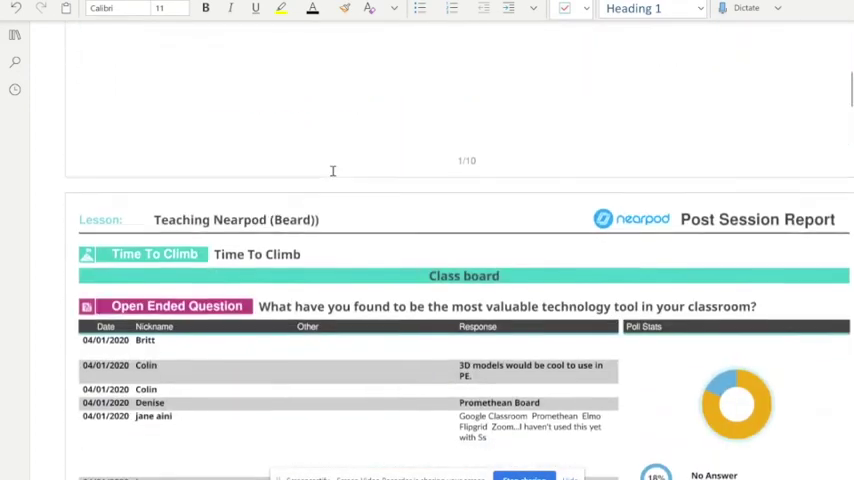
scroll(333, 171, "down", 3)
scroll(340, 230, "down", 5)
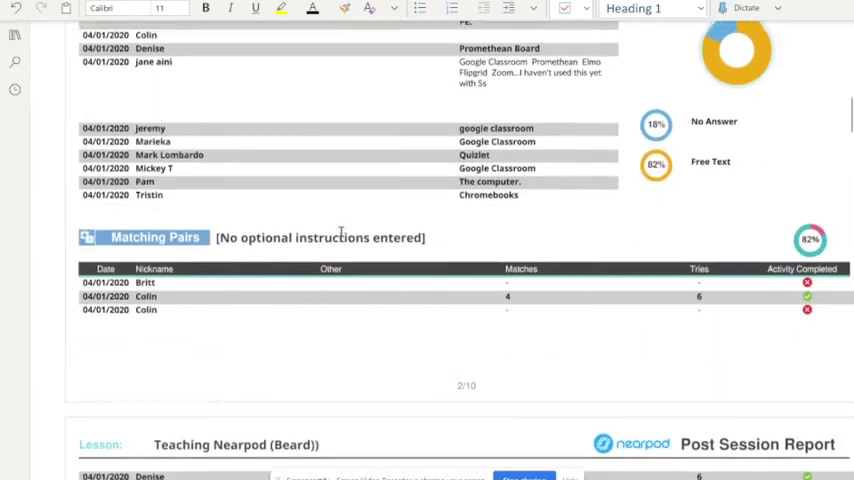
scroll(340, 232, "up", 5)
scroll(340, 232, "up", 5)
scroll(340, 232, "up", 5)
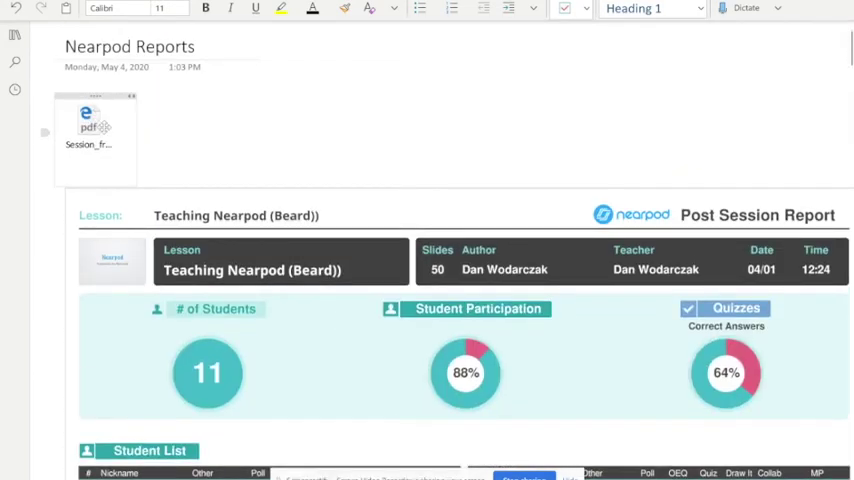
scroll(102, 127, "down", 3)
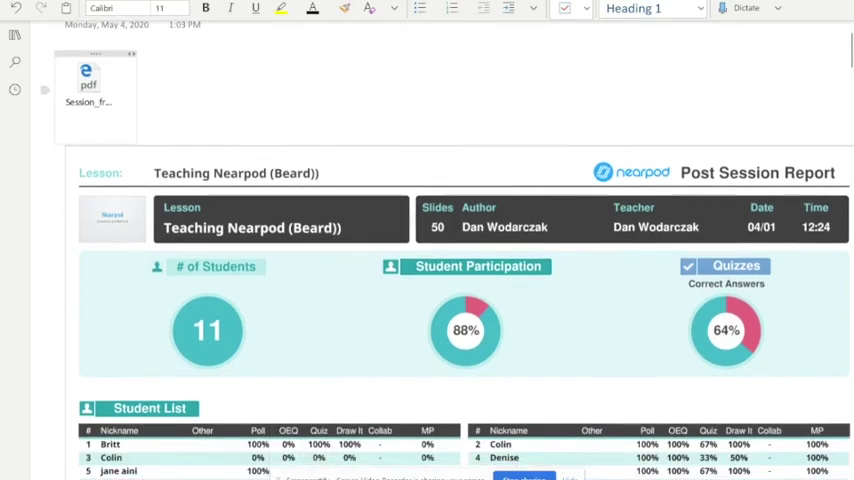
scroll(102, 127, "down", 3)
scroll(102, 127, "down", 2)
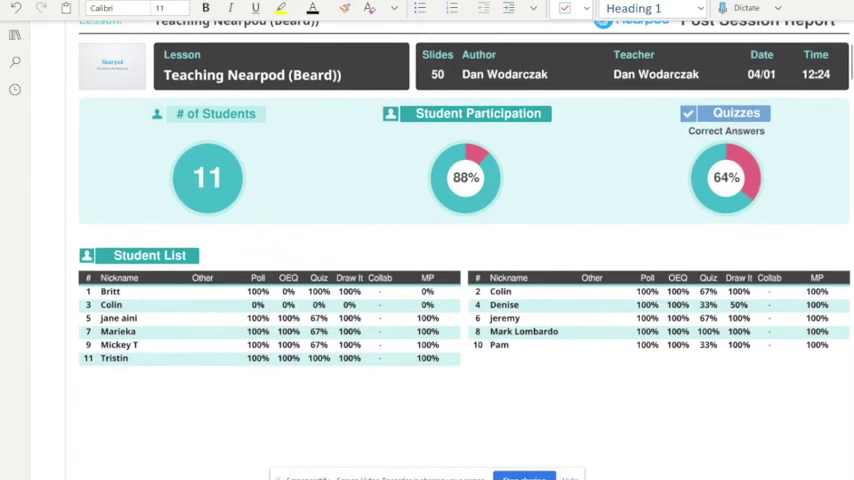
Step: With the Draw tools, ink an oval around Student List and the first student row
key("alt+d")
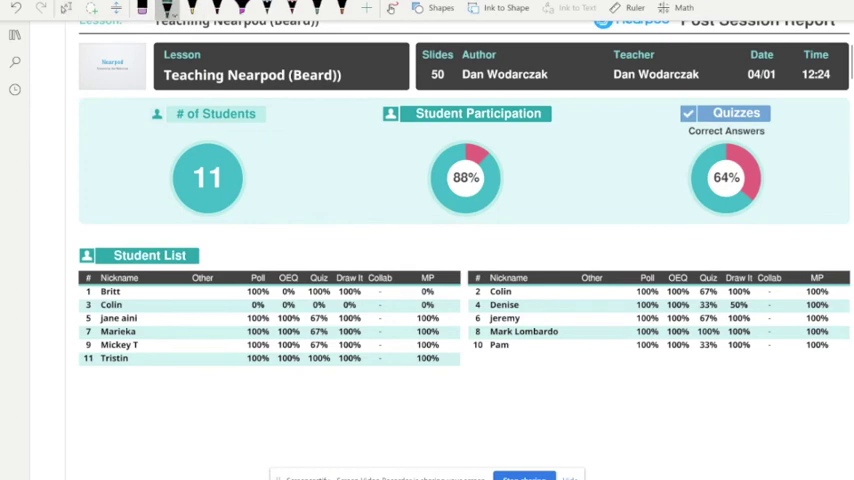
mouse_move(200, 255)
left_mouse_down()
mouse_move(70, 295)
mouse_move(255, 240)
left_mouse_up()
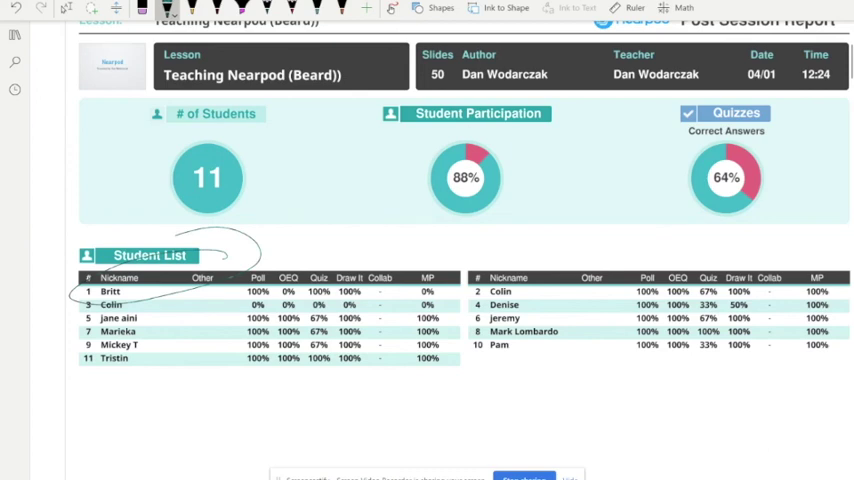
right_click(575, 185)
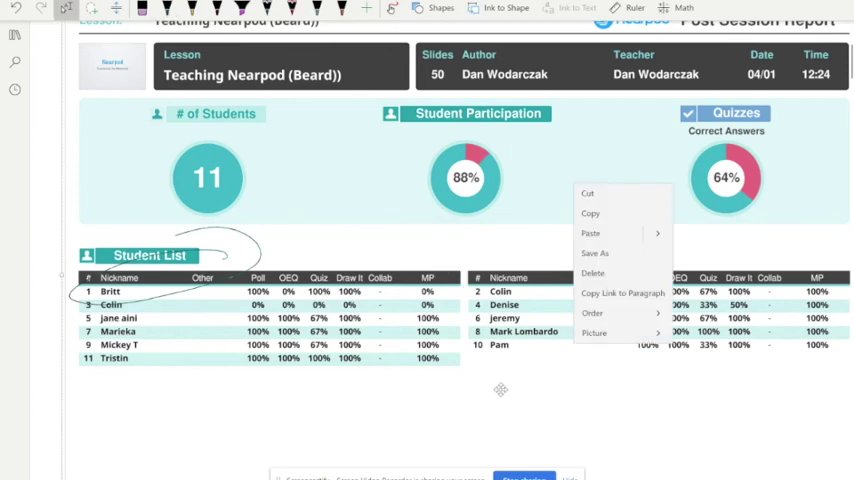